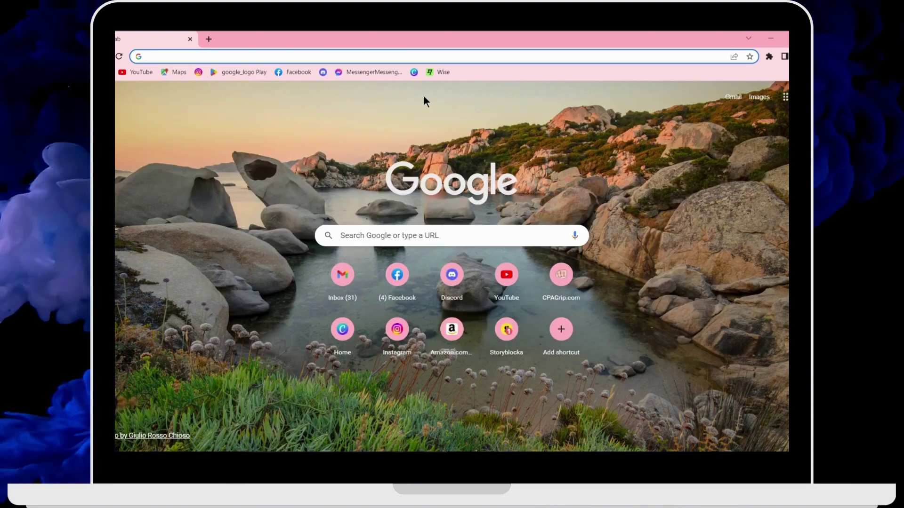
From the Canva homepage go to Education > Teachers and schools and start Get verified.
left_click(413, 70)
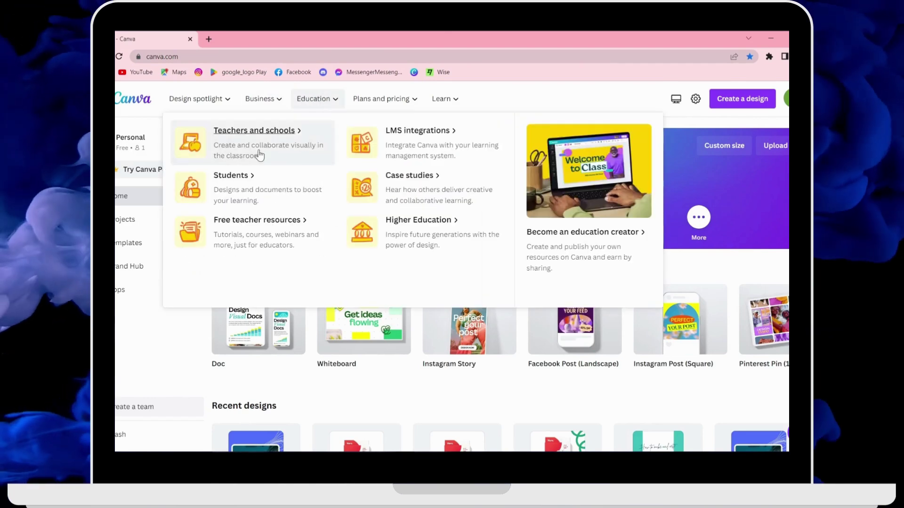
mouse_move(317, 99)
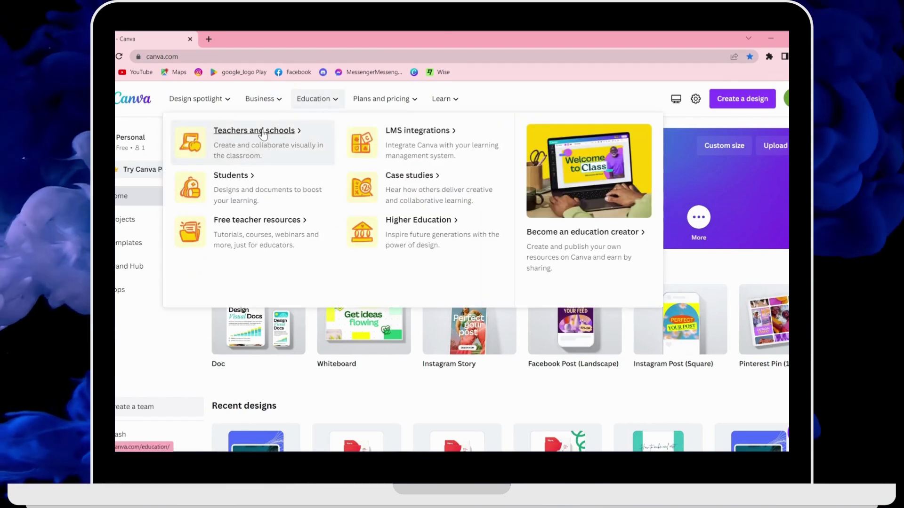
left_click(262, 135)
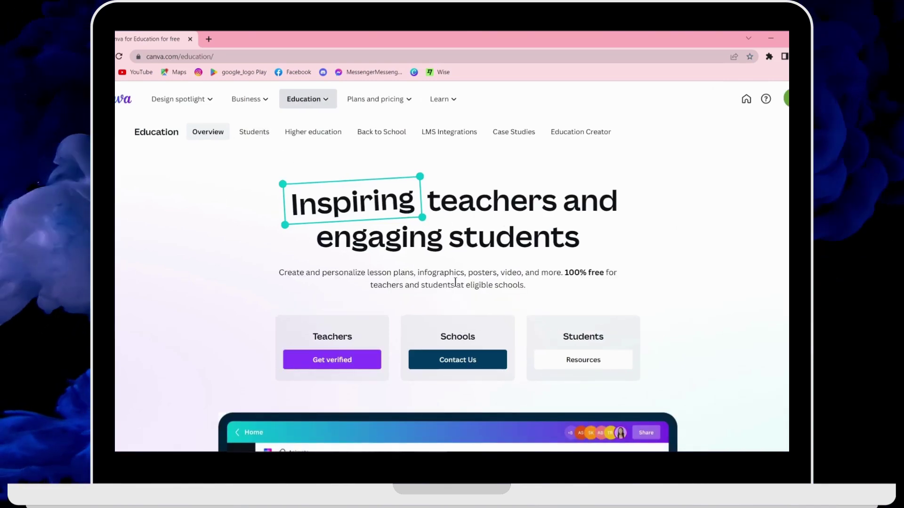
scroll(456, 283, "down", 2)
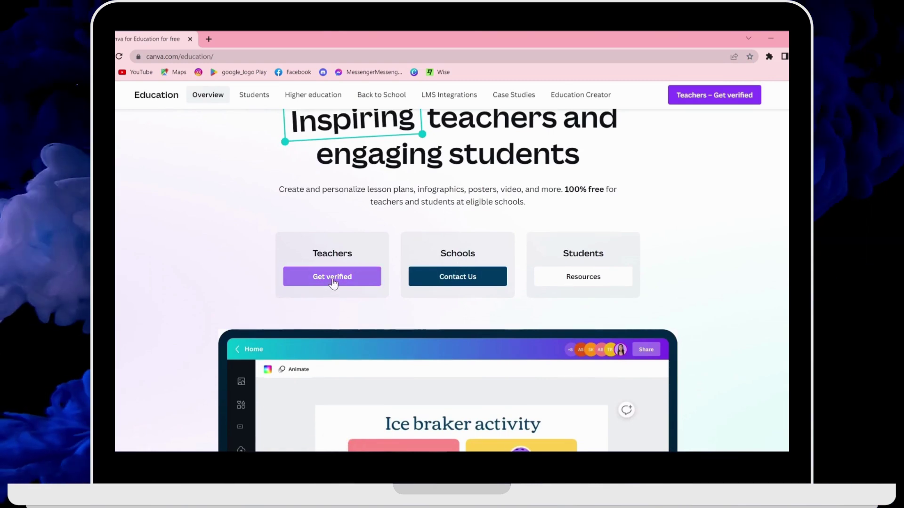
left_click(334, 281)
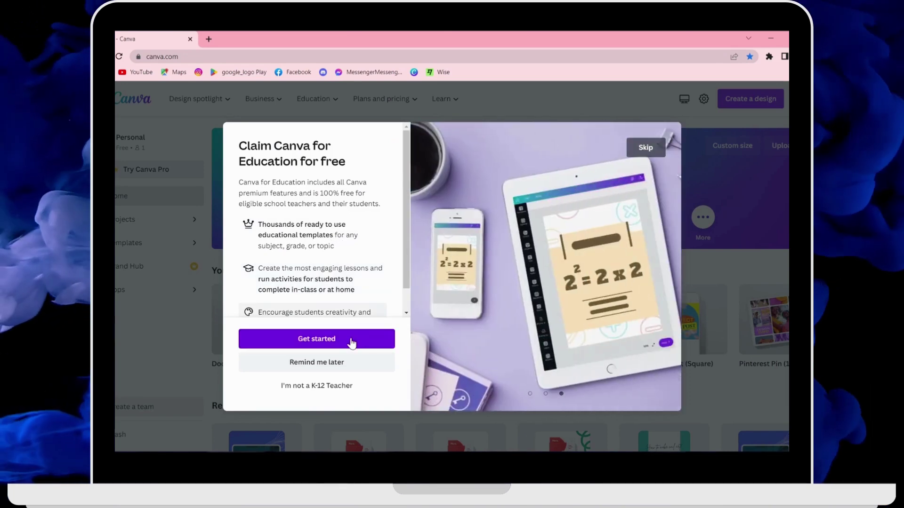
Start claiming Canva for Education, leave 'I don't teach at a school' unticked and focus School name.
left_click(366, 340)
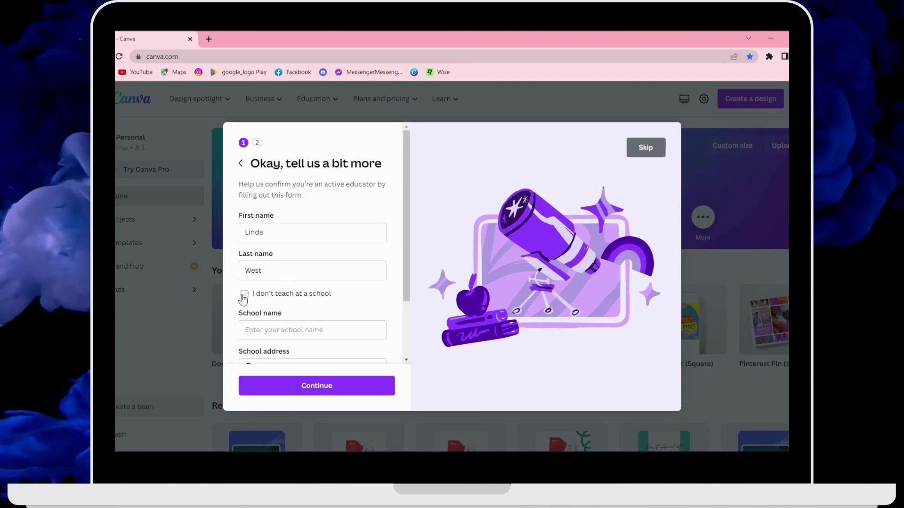
left_click(243, 294)
left_click(243, 294)
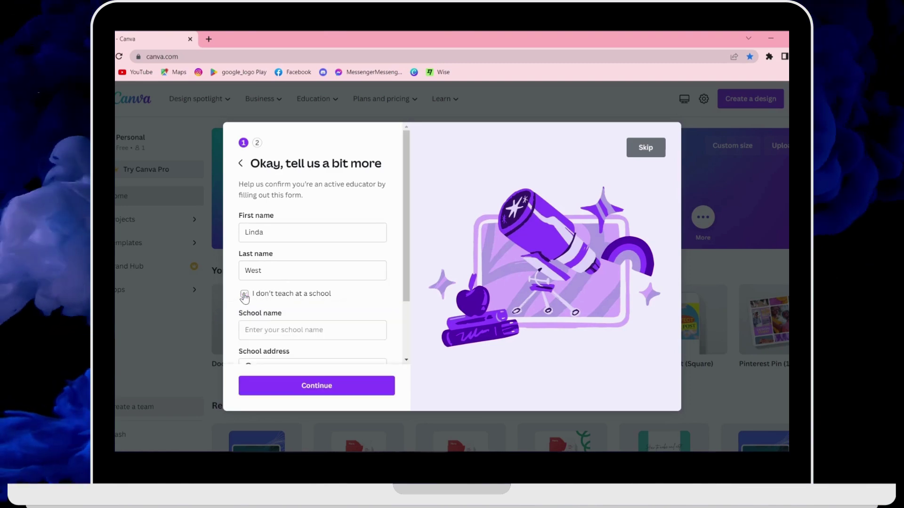
left_click(273, 329)
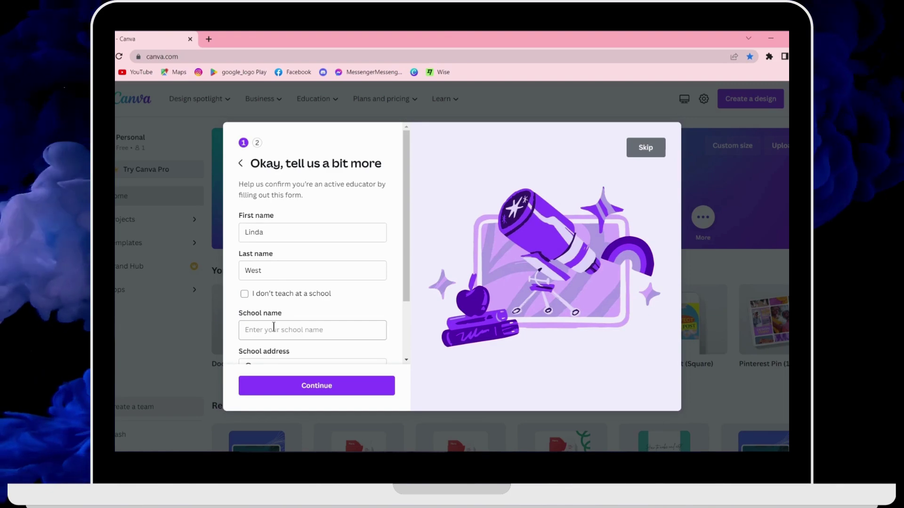
scroll(273, 327, "down", 3)
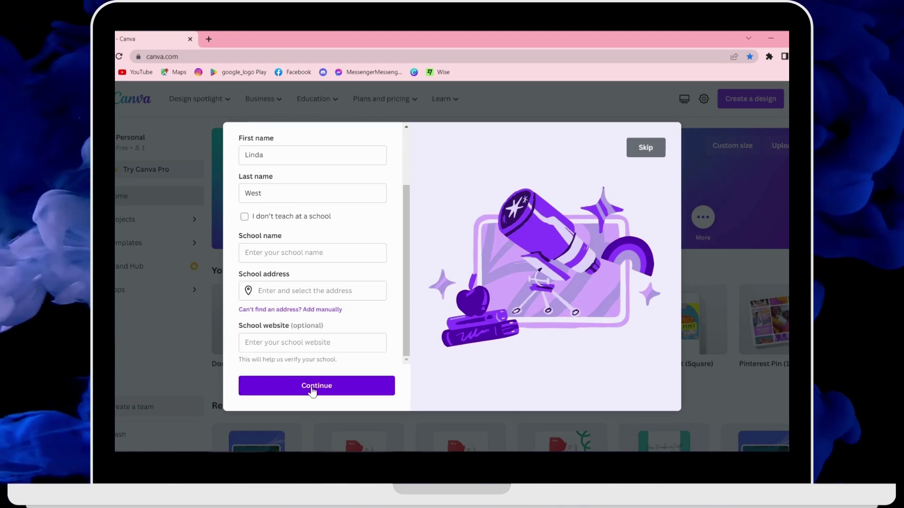
Continue from the educator details to step two, the document upload page.
left_click(313, 389)
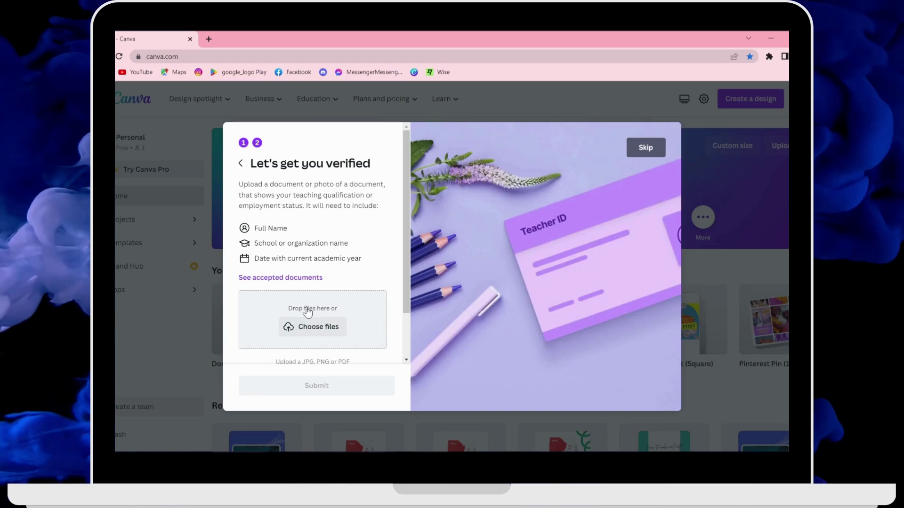